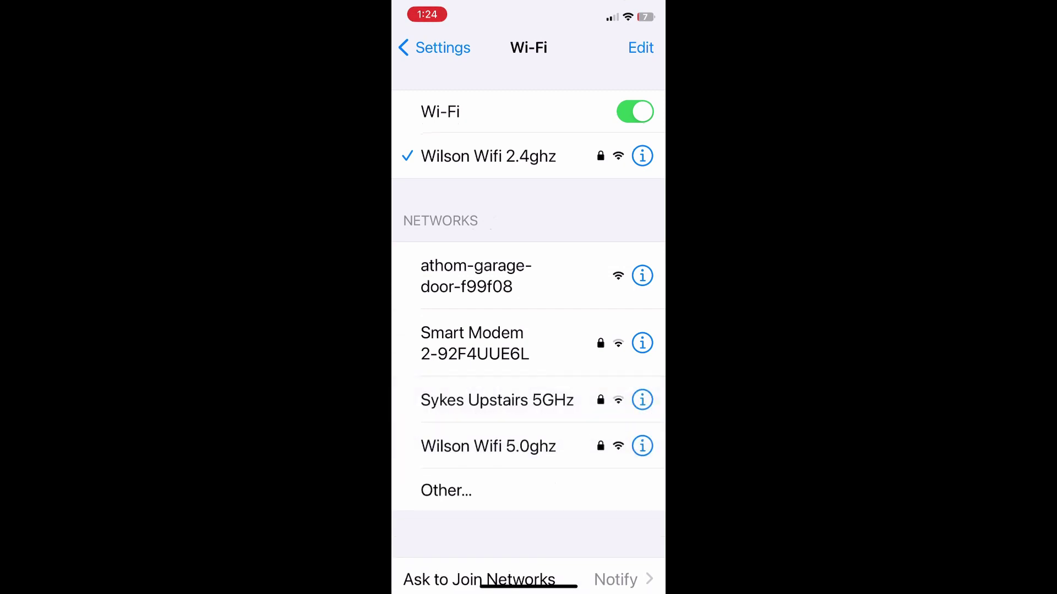
# - Join the athom-garage-door-f99f08 hotspot, pick the home 2.4 GHz network as SSID, and start entering its password
pyautogui.click(476, 275)
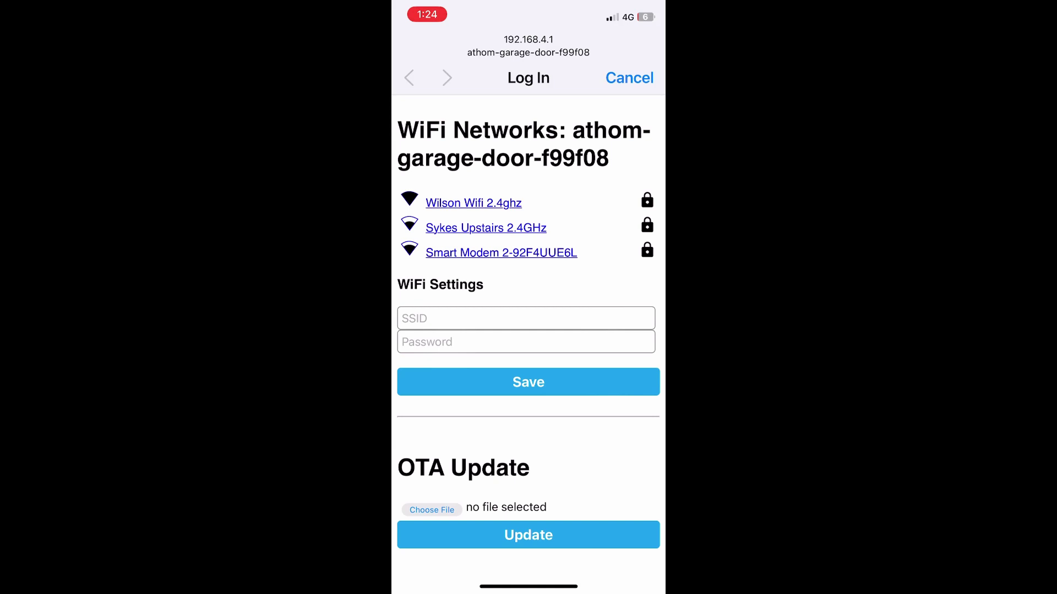
pyautogui.click(473, 203)
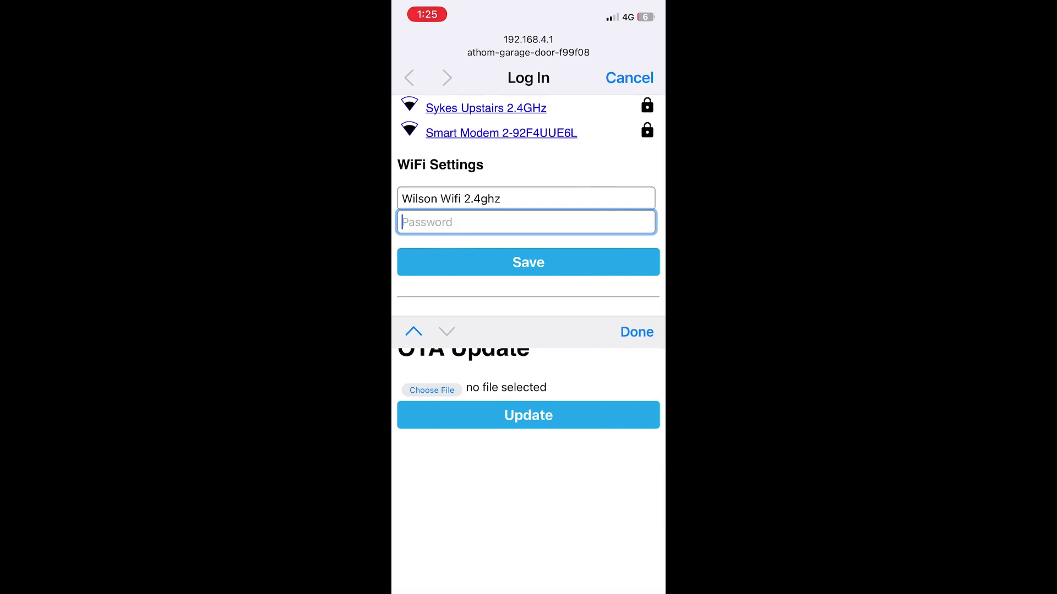
pyautogui.write('p')
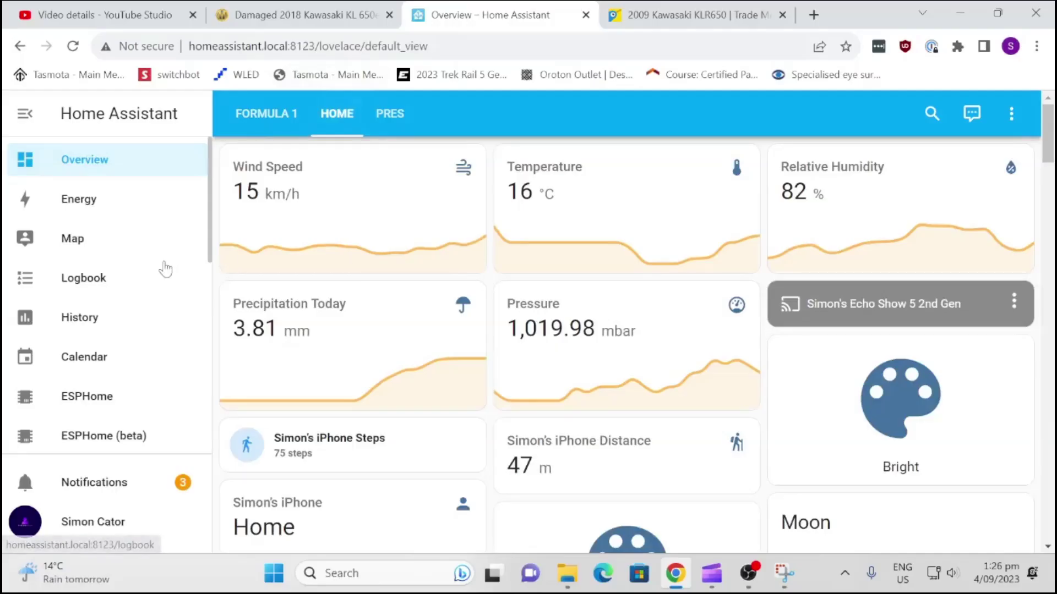
# - Open the new-device notification and go to the discovered devices list
pyautogui.scroll(-8, 103, 401)
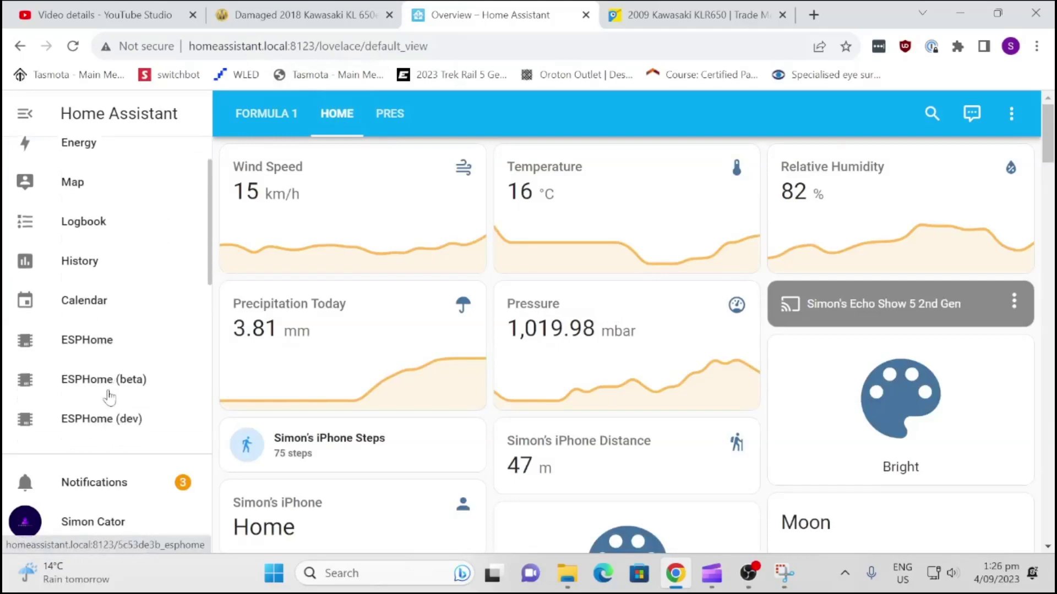
pyautogui.click(116, 482)
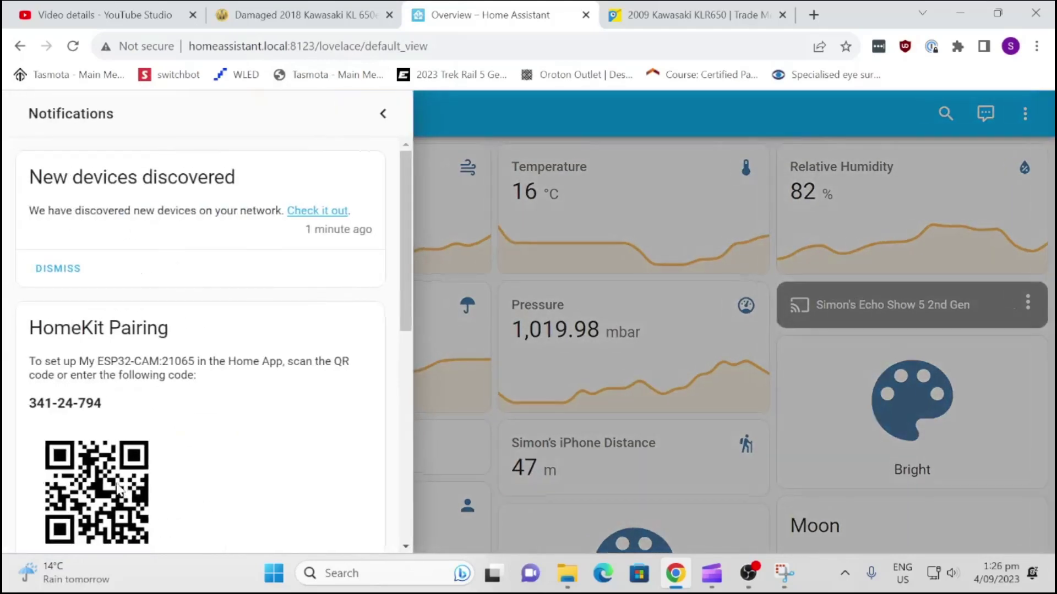
pyautogui.click(302, 215)
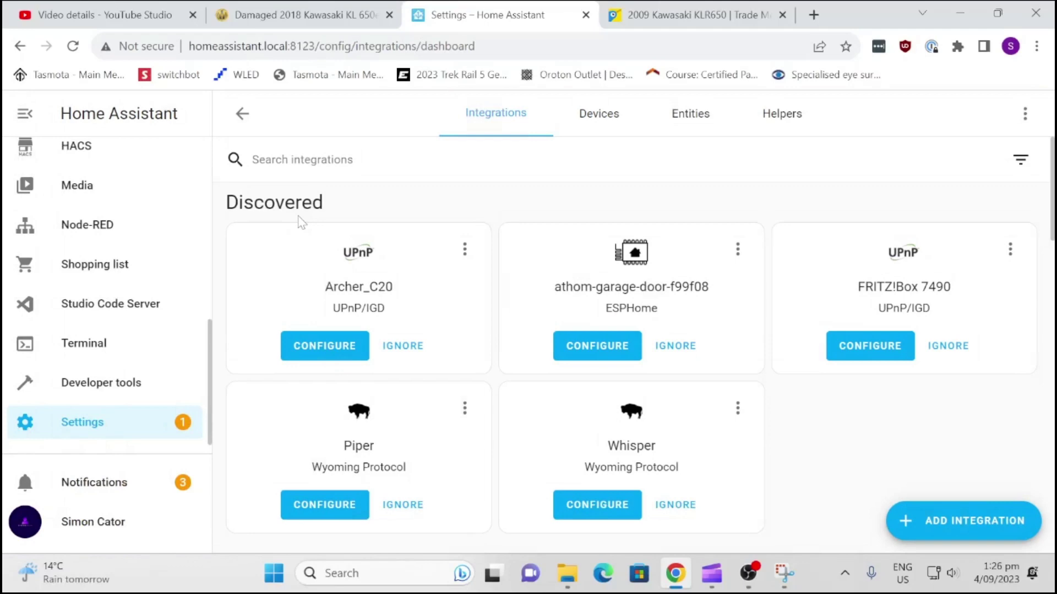
pyautogui.scroll(-5, 384, 334)
pyautogui.scroll(5, 384, 333)
# - Configure the athom-garage-door-f99f08 ESPHome node, submit it, and assign it to the Garage area
pyautogui.click(611, 354)
pyautogui.click(730, 379)
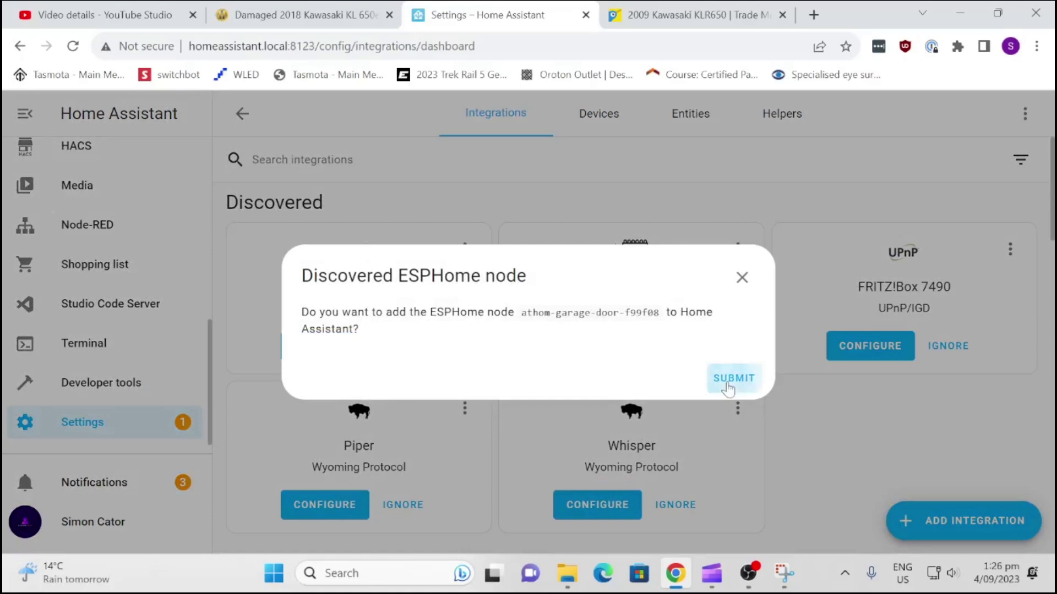
pyautogui.click(567, 379)
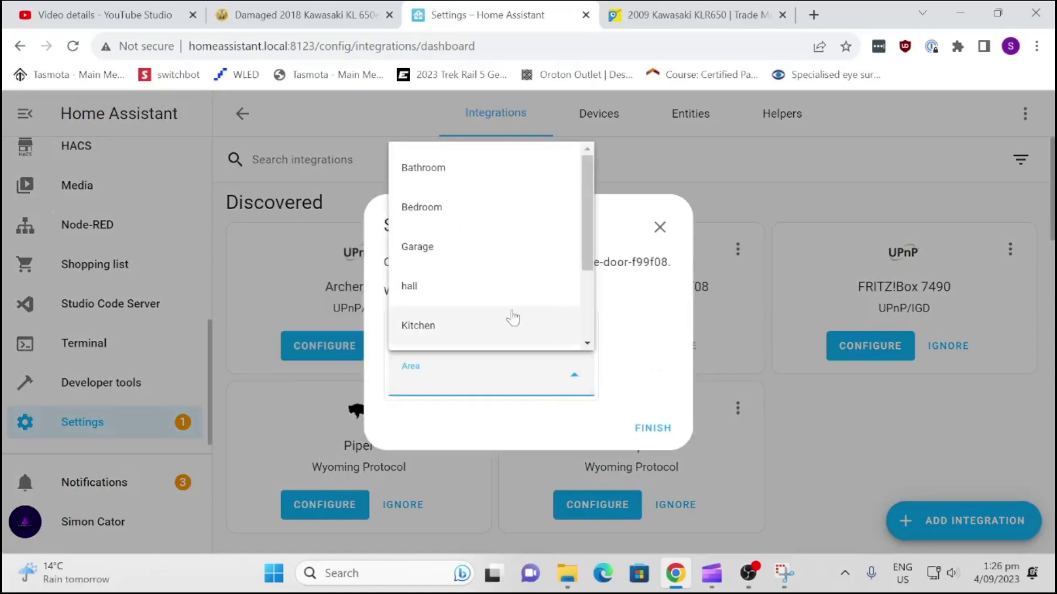
pyautogui.scroll(-3, 495, 292)
pyautogui.scroll(3, 481, 250)
pyautogui.click(464, 243)
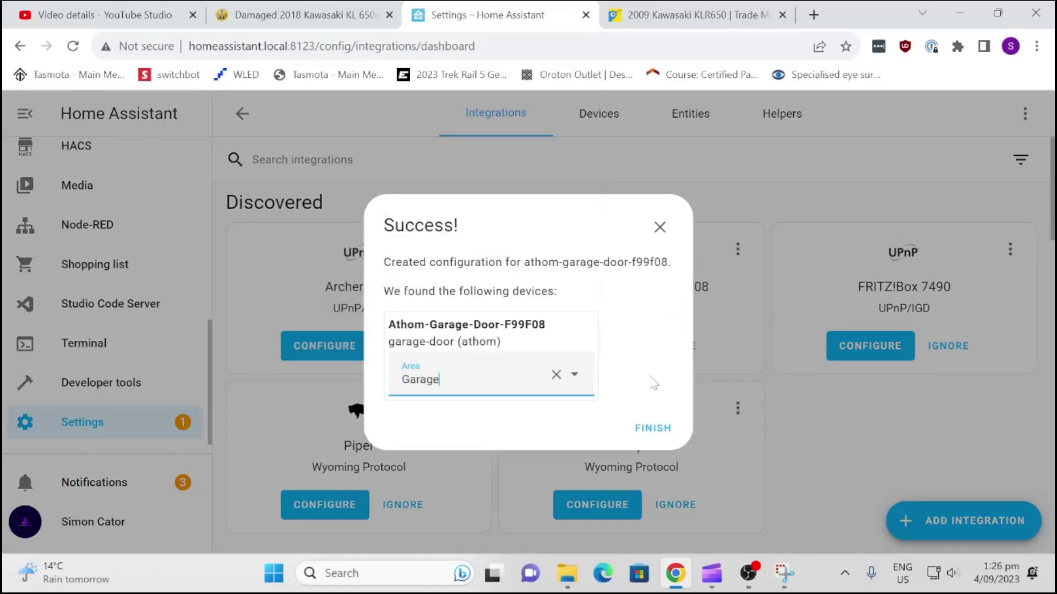
pyautogui.click(653, 428)
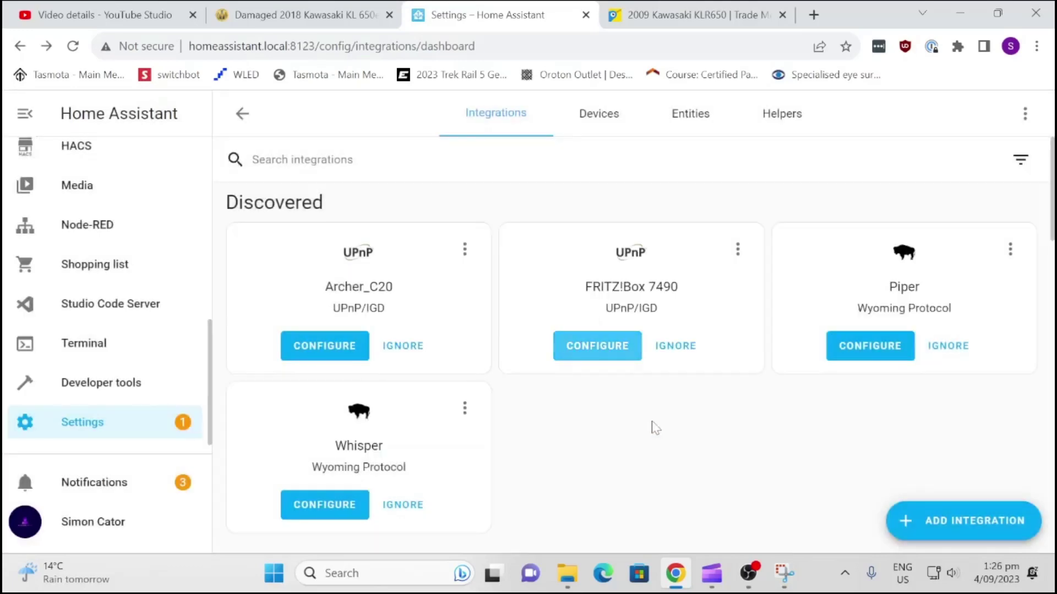
pyautogui.scroll(-10, 653, 428)
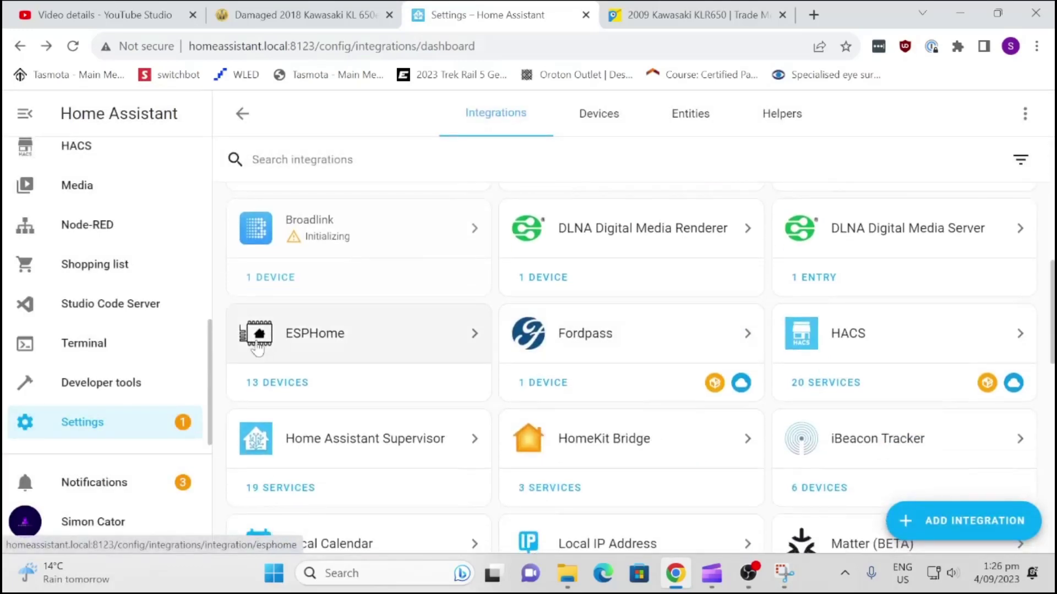
# - Open athom-garage-door-f99f08 from ESPHome's 13 devices and reload its device page
pyautogui.click(275, 346)
pyautogui.click(290, 243)
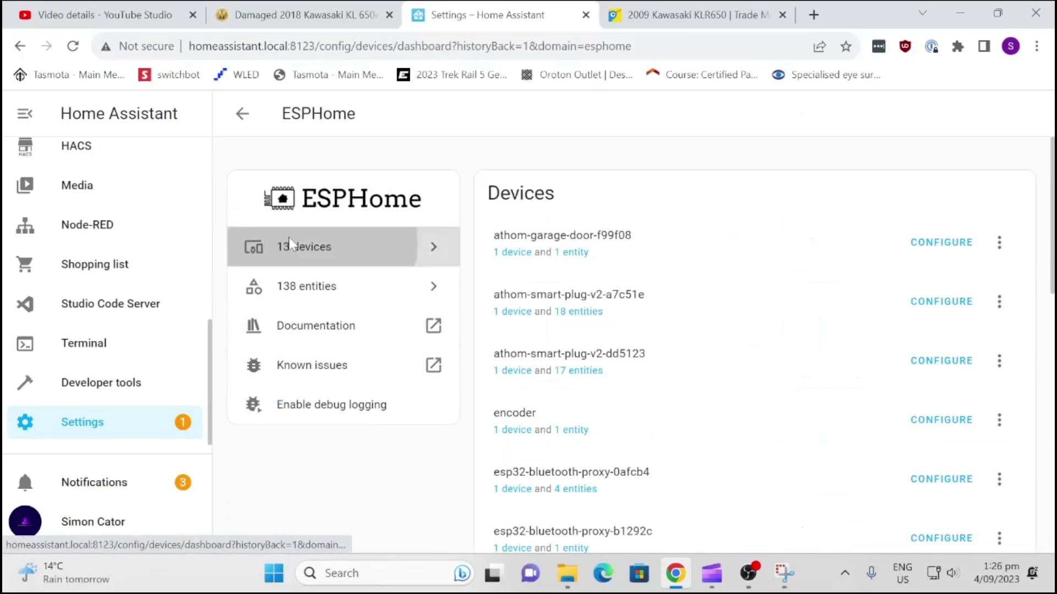
pyautogui.click(307, 256)
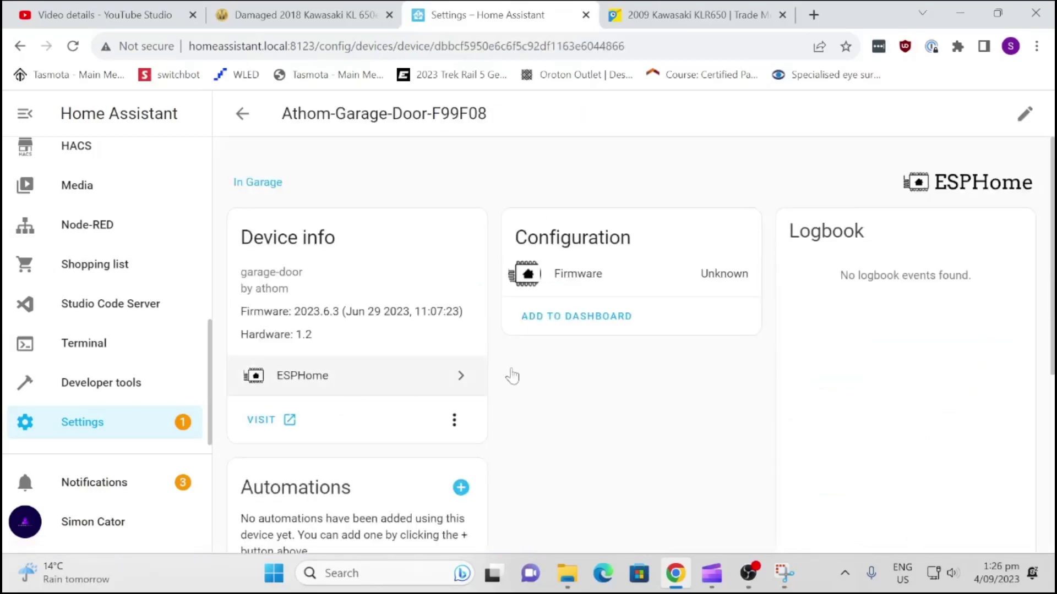
pyautogui.scroll(-2, 610, 446)
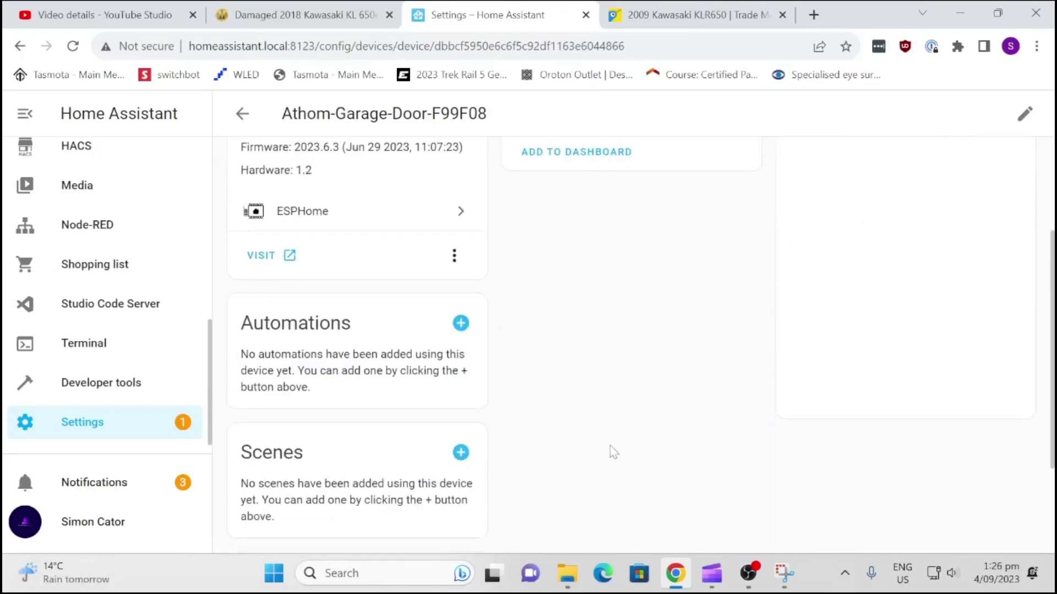
pyautogui.scroll(2, 610, 446)
pyautogui.click(73, 45)
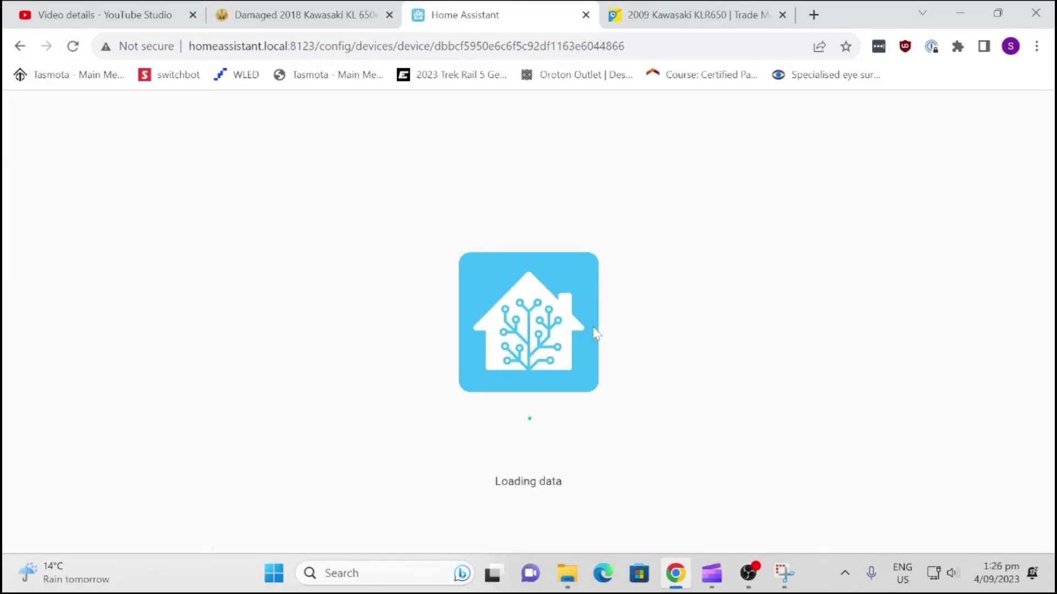
# - Reveal the hidden Button and Contact sensors and check the garage door Status history
pyautogui.scroll(-3, 593, 336)
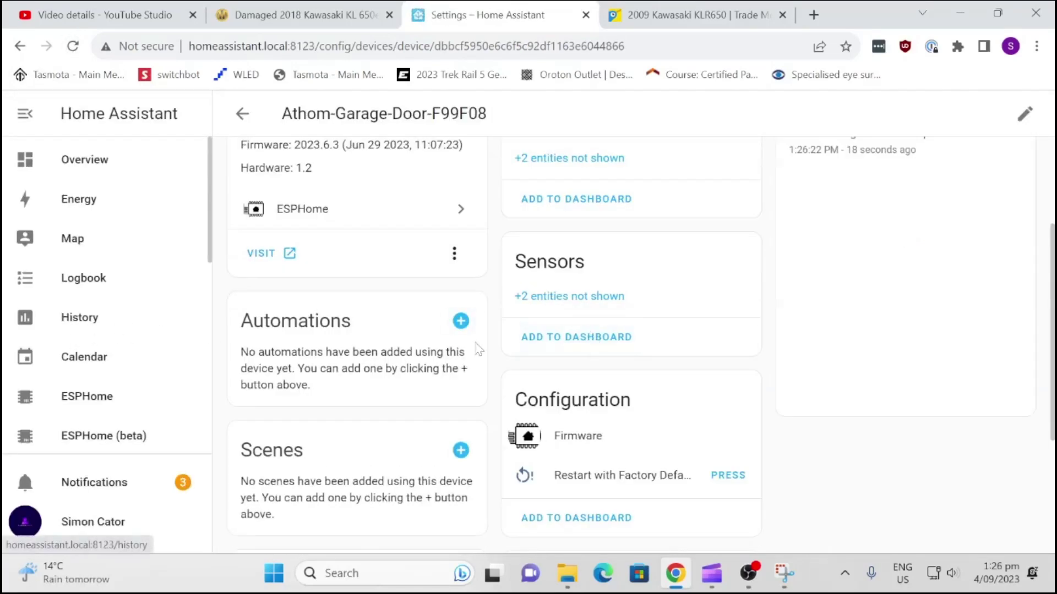
pyautogui.click(588, 298)
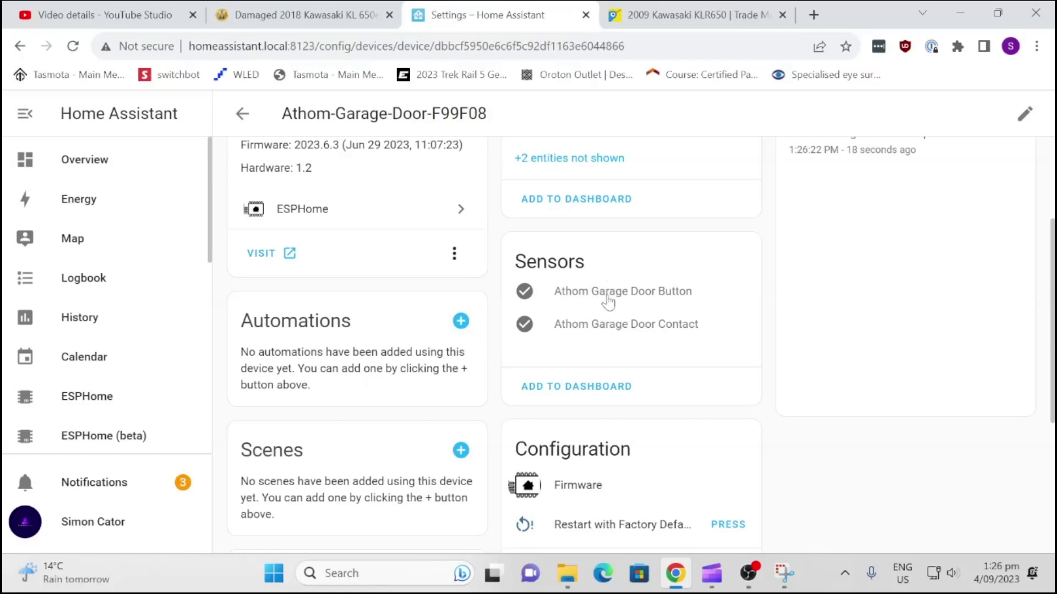
pyautogui.scroll(-3, 592, 388)
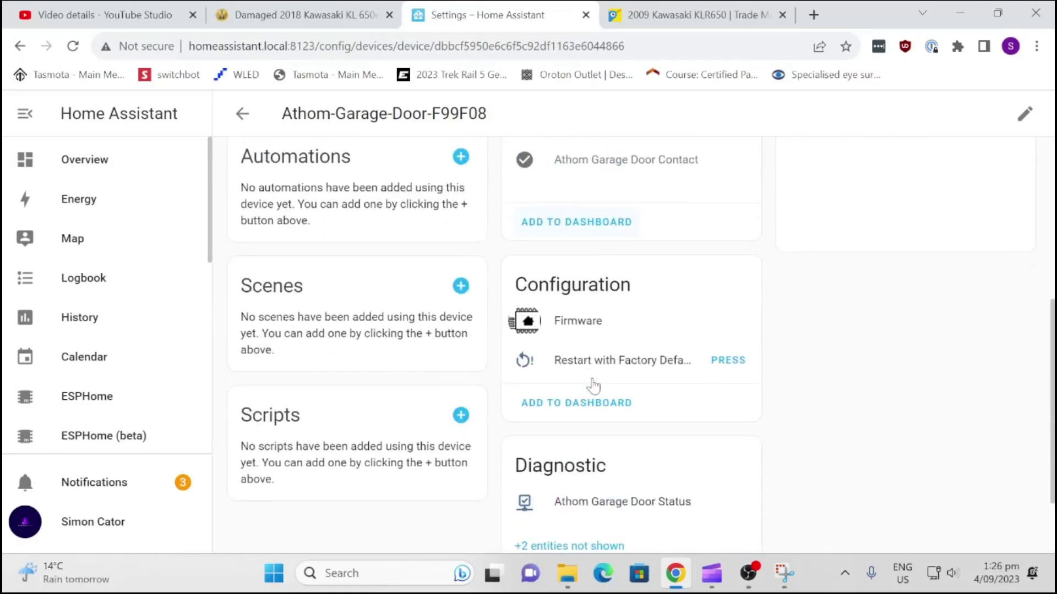
pyautogui.scroll(-2, 592, 400)
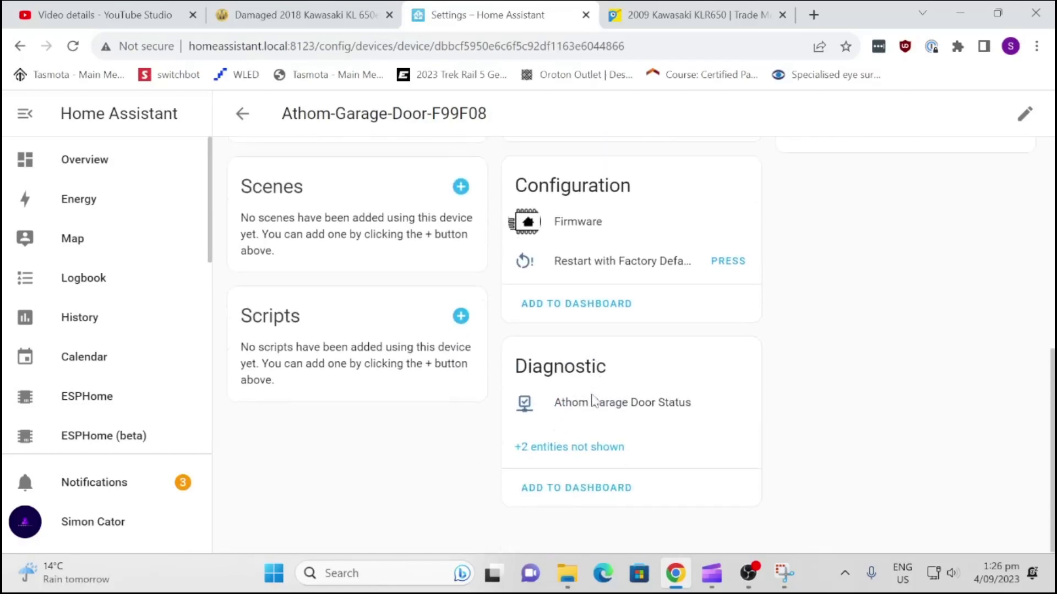
pyautogui.click(610, 405)
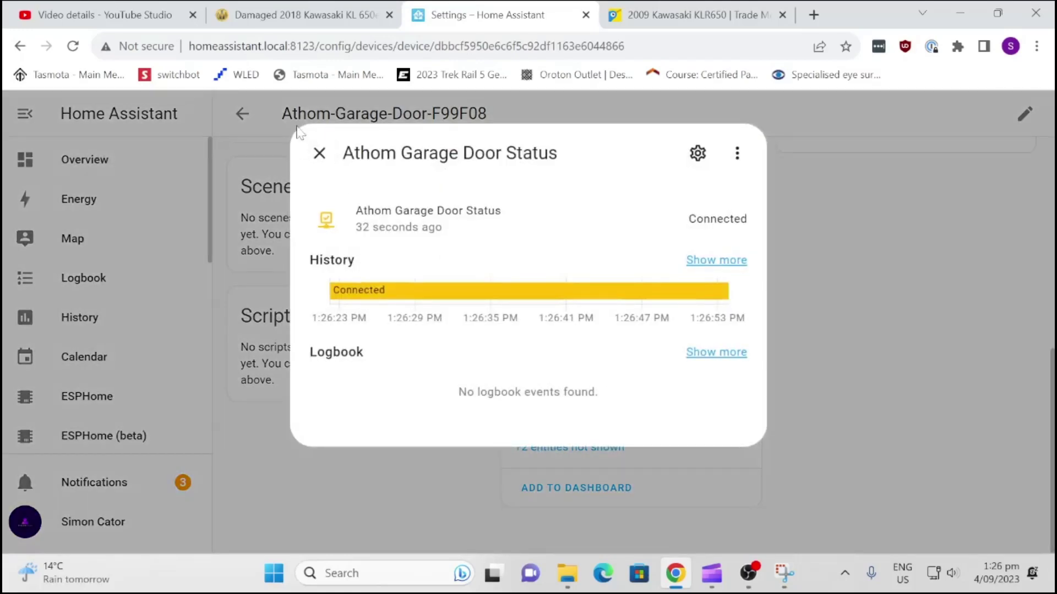
pyautogui.click(319, 153)
pyautogui.scroll(8, 549, 427)
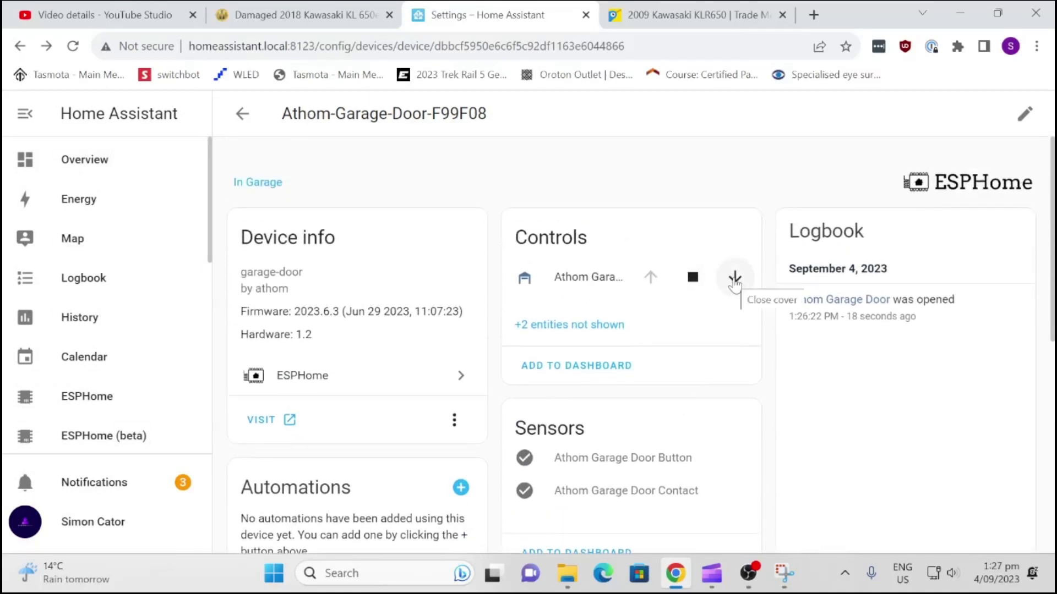
# - Close the garage door, open it, then close it again from the Controls card
pyautogui.click(734, 280)
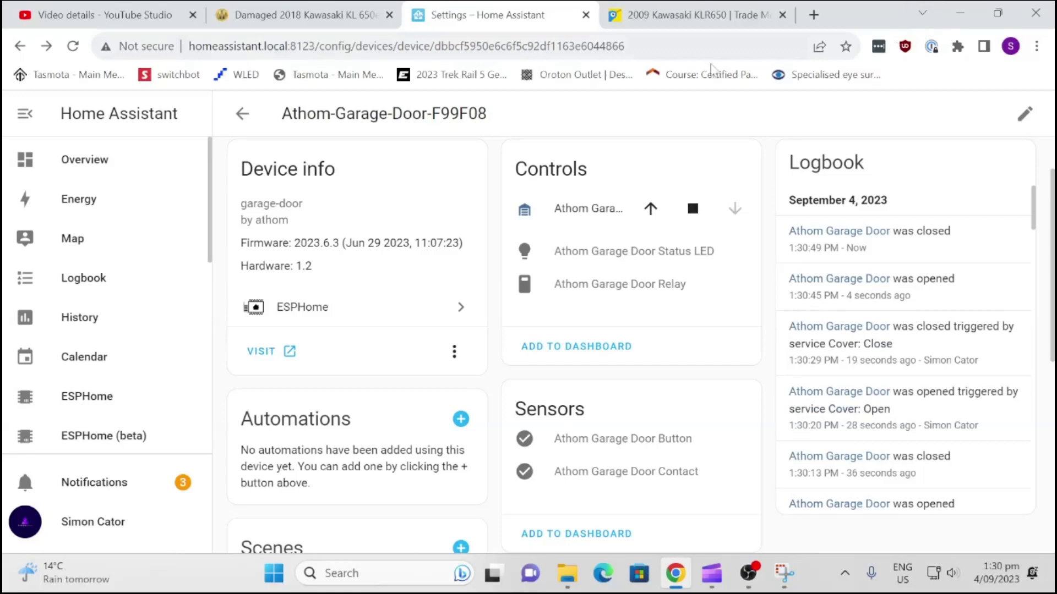
pyautogui.click(650, 220)
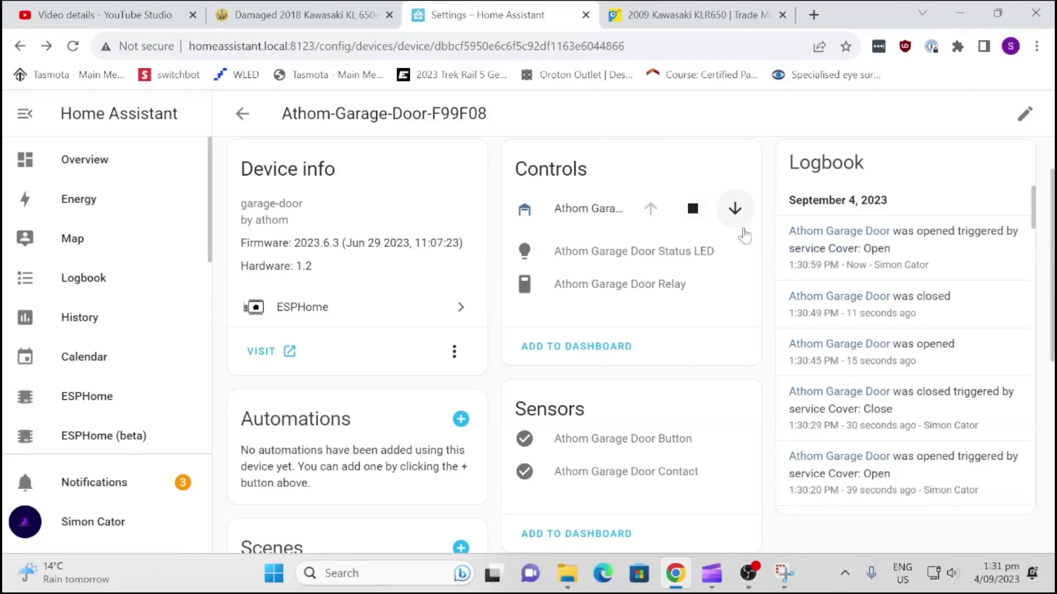
pyautogui.click(733, 221)
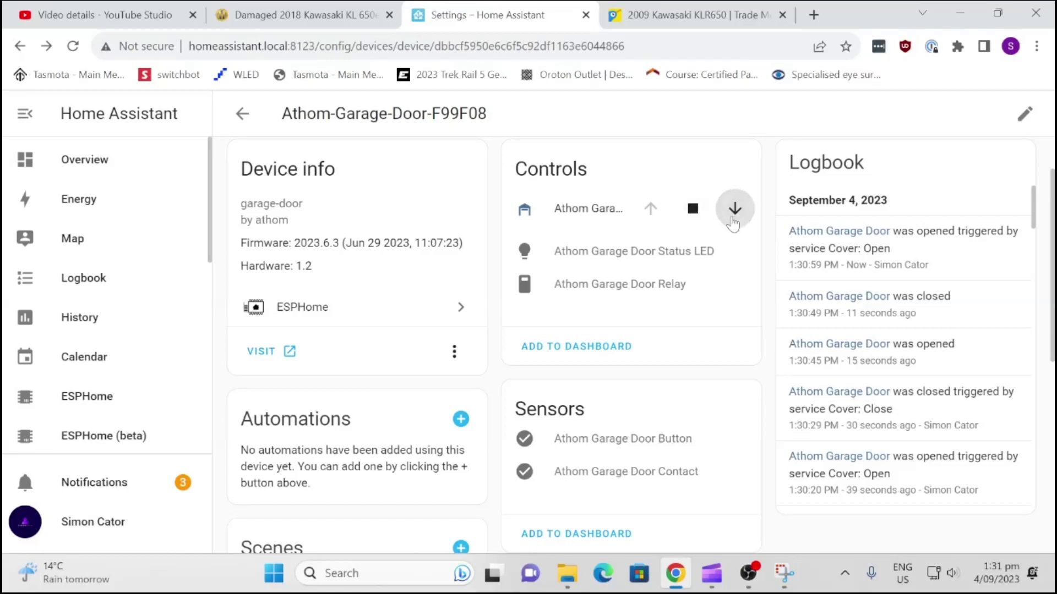